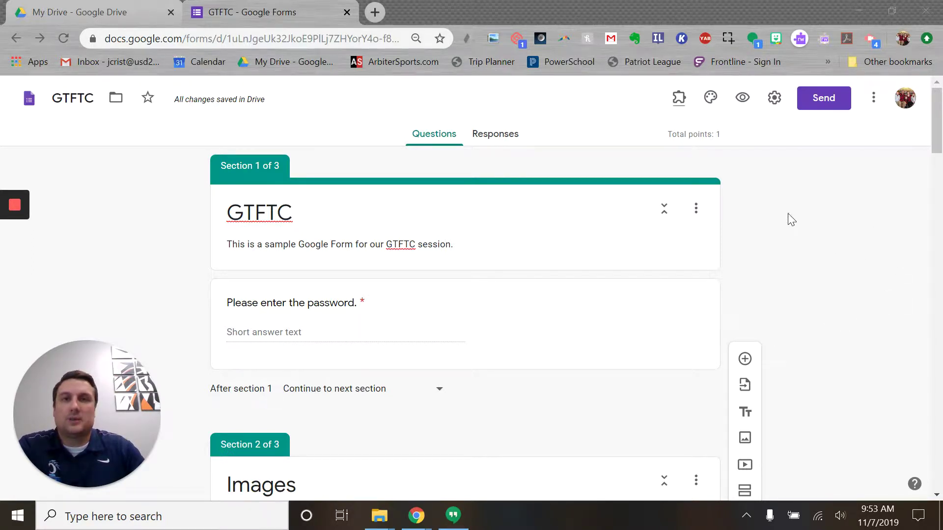
- Open the GTFTC form's preview in a new tab from the form editor toolbar
click(743, 98)
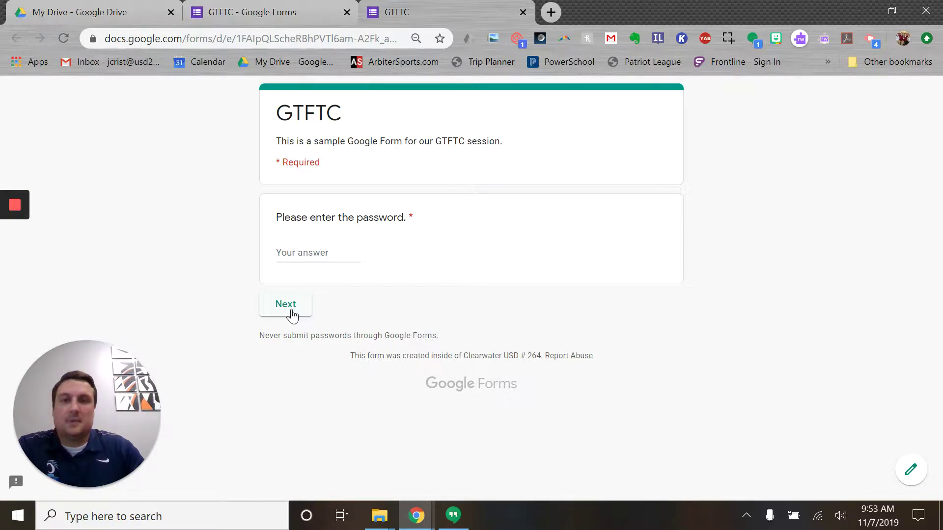
- Trigger the required-question warning, enter the form password, and advance to the Images section
click(293, 315)
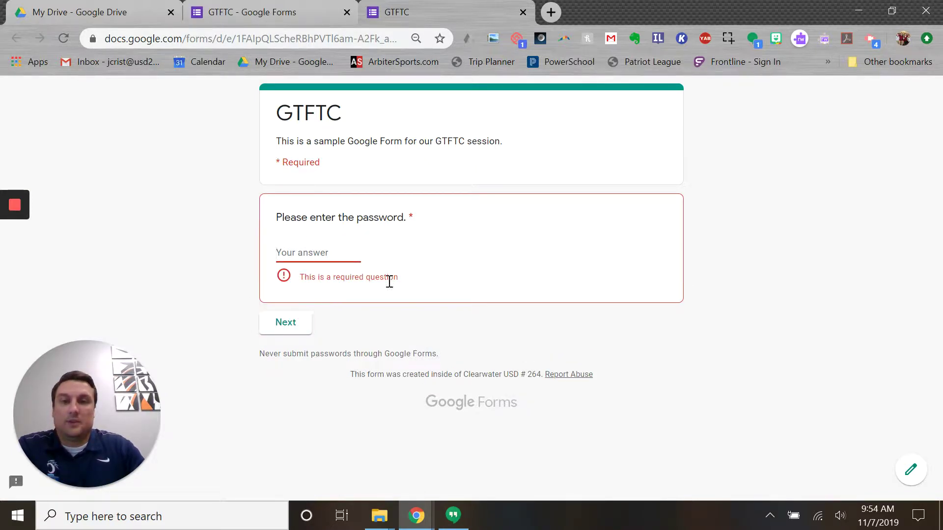
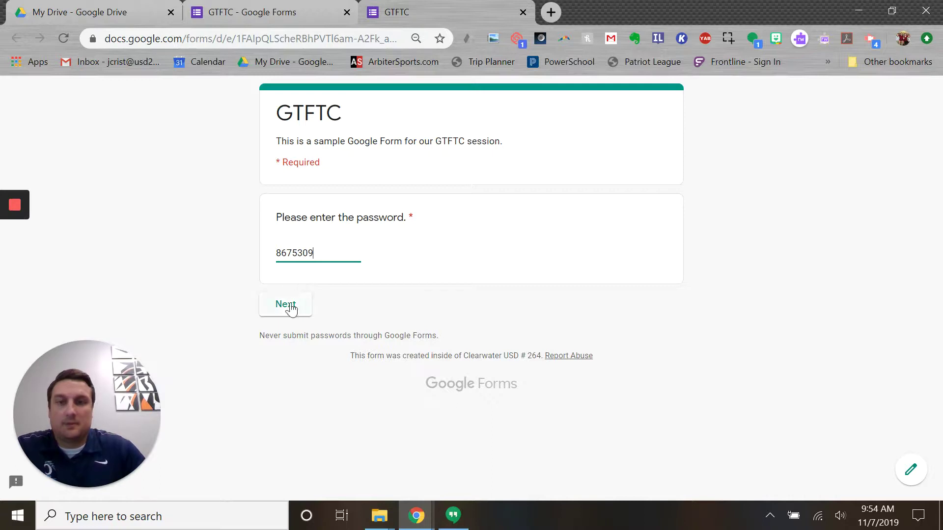
click(290, 306)
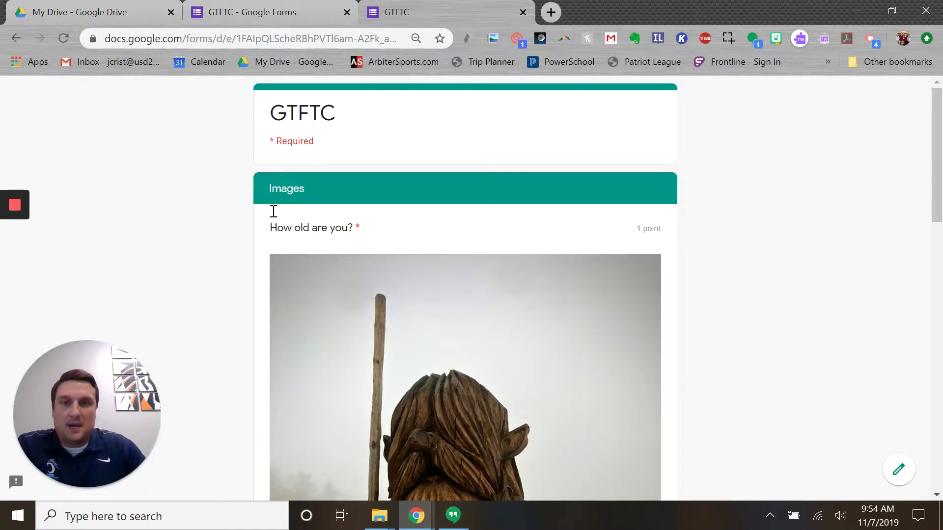
- Choose the 5 image as the answer to "How old are you?"
scroll(253, 240, down, 2)
scroll(253, 240, down, 10)
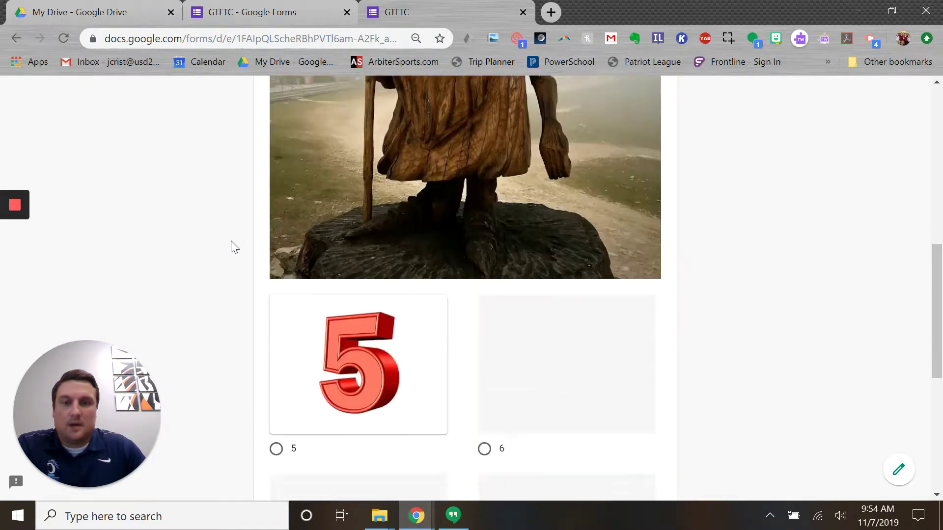
scroll(216, 252, down, 4)
scroll(216, 270, up, 4)
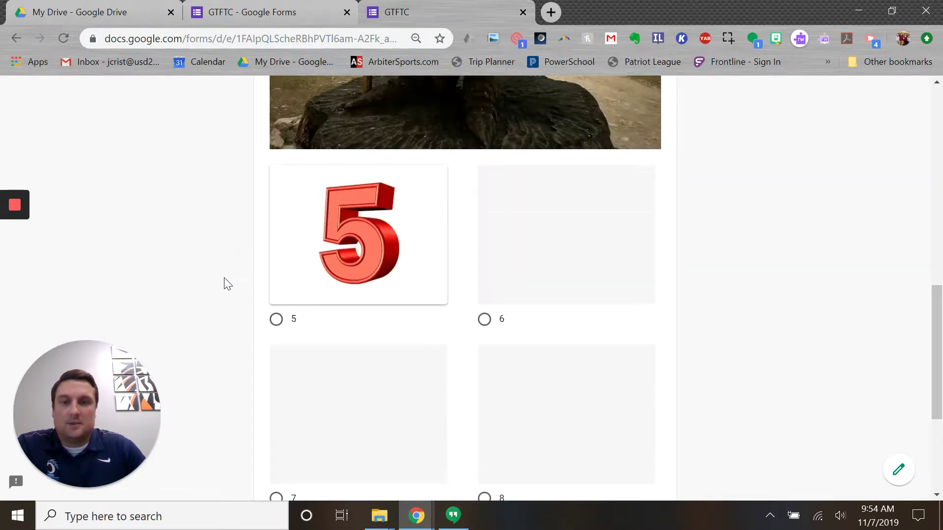
click(275, 324)
scroll(352, 326, down, 5)
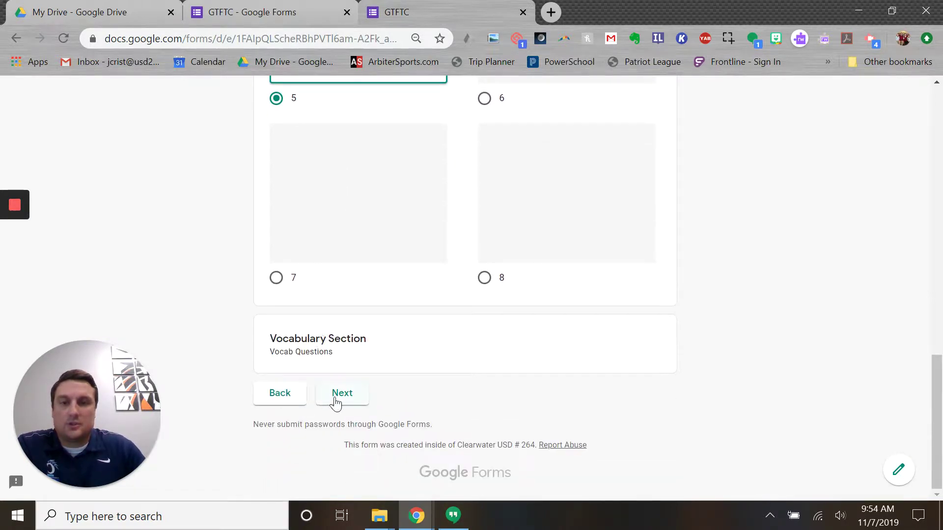
- Advance to the Untitled Section and scroll through the Dog & Cat image, video and birth-year questions
click(355, 399)
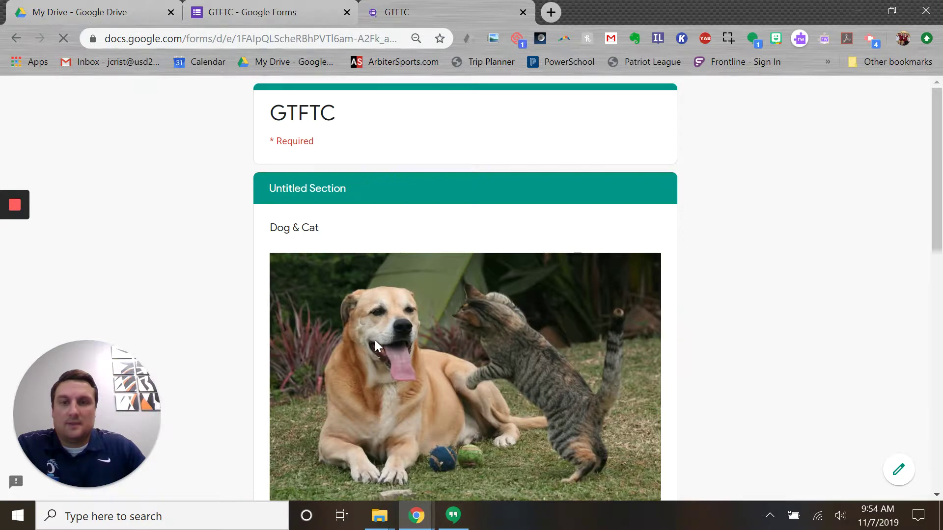
scroll(191, 189, down, 4)
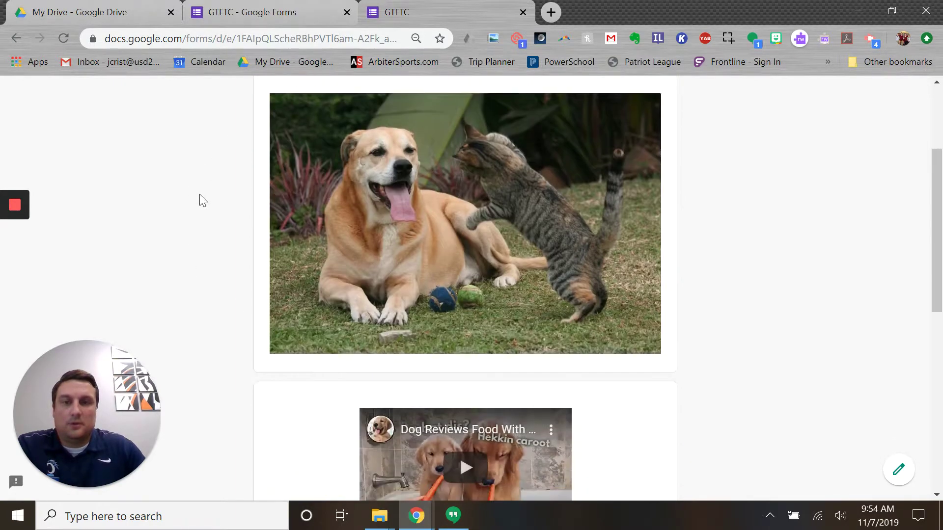
scroll(221, 209, down, 8)
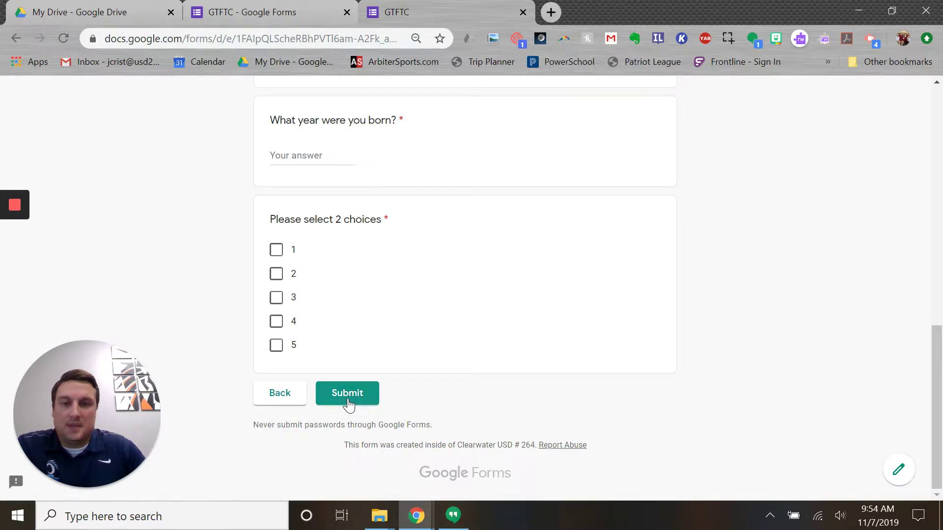
scroll(216, 312, up, 12)
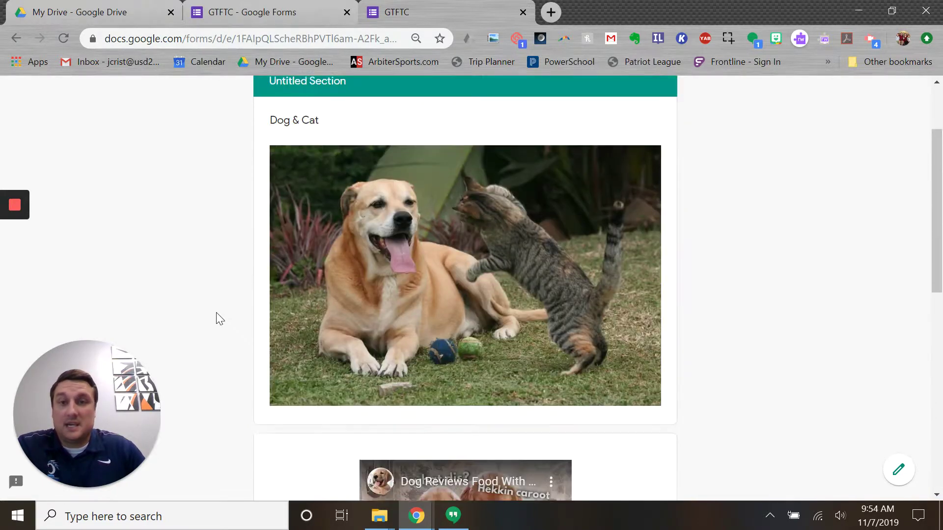
scroll(589, 293, down, 4)
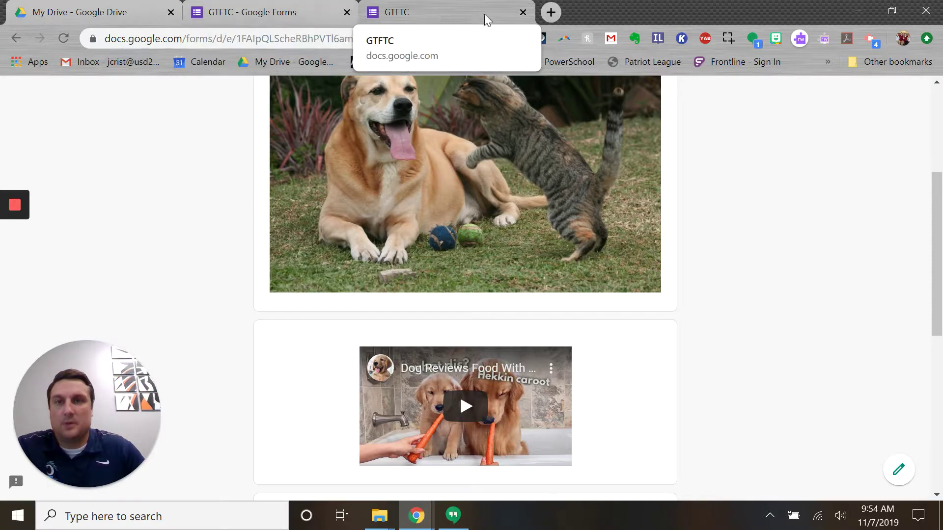
- Close the GTFTC preview tab and confirm Leave without saving the answers
click(522, 13)
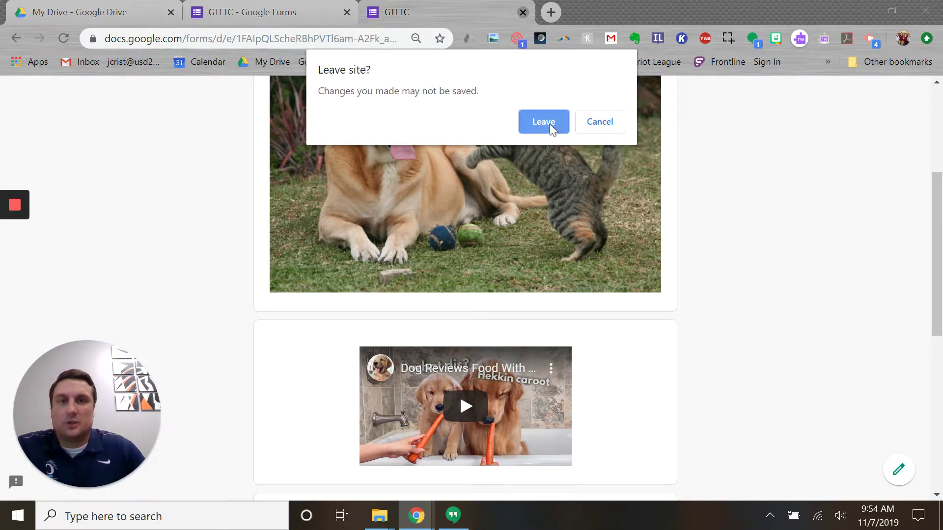
click(544, 122)
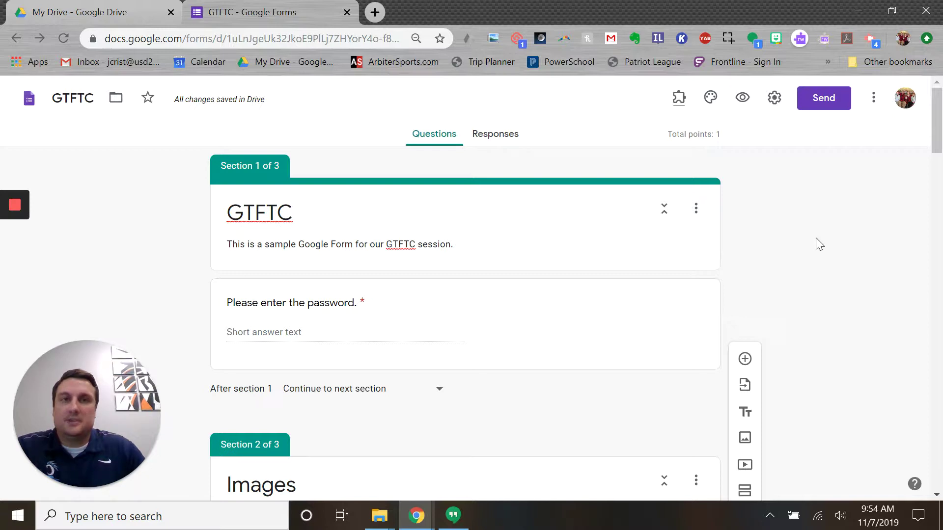
- In the Send form dialog, try a 'class' recipient, clear it, and show the shareable link
click(824, 101)
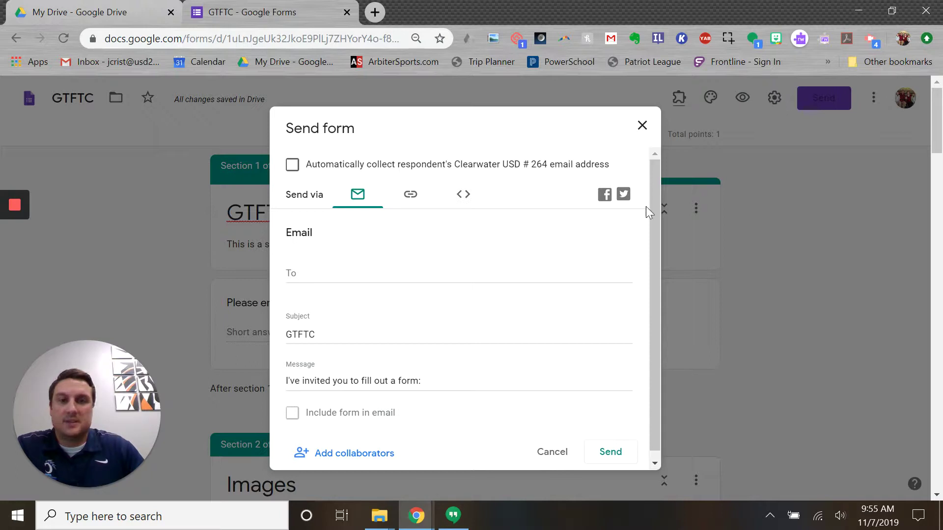
click(333, 277)
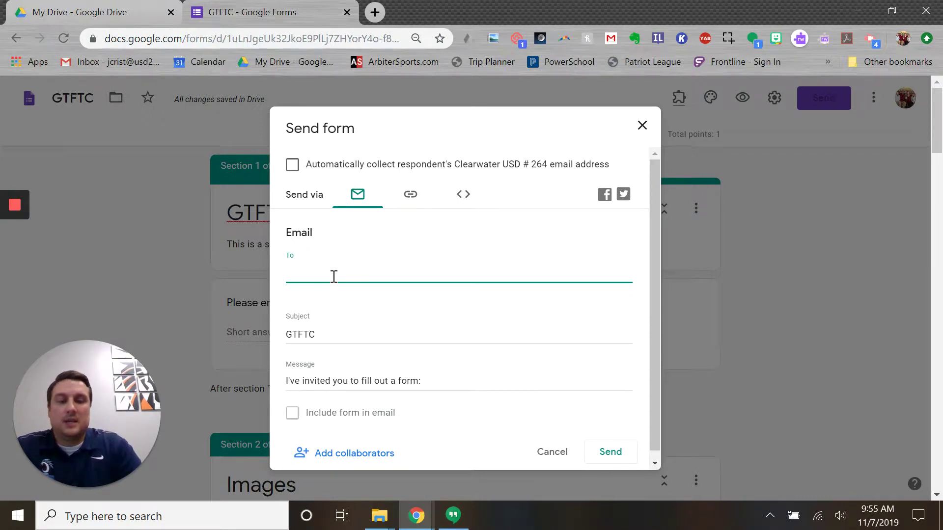
text(class)
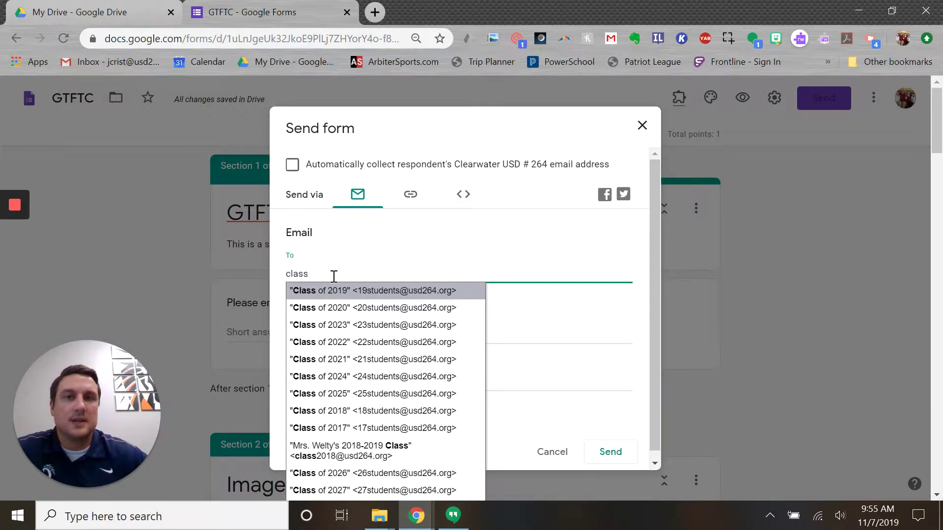
key(Down)
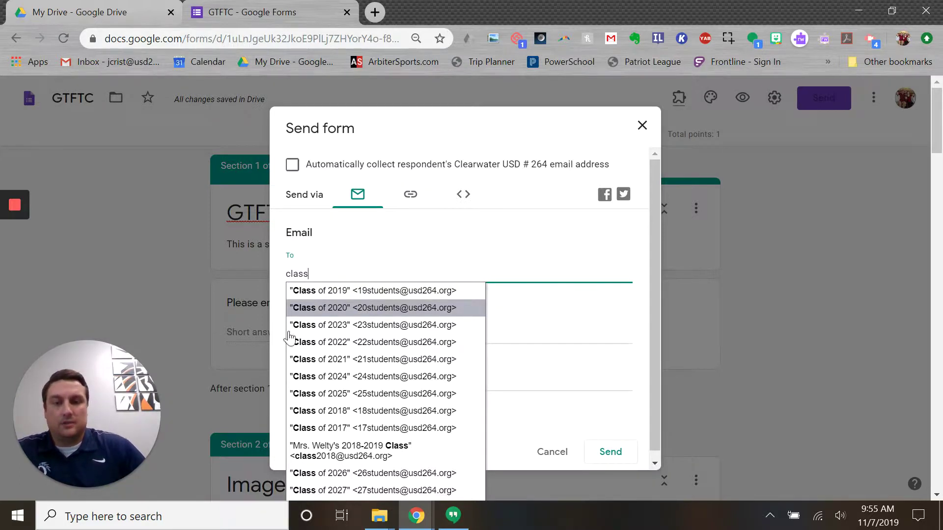
click(573, 263)
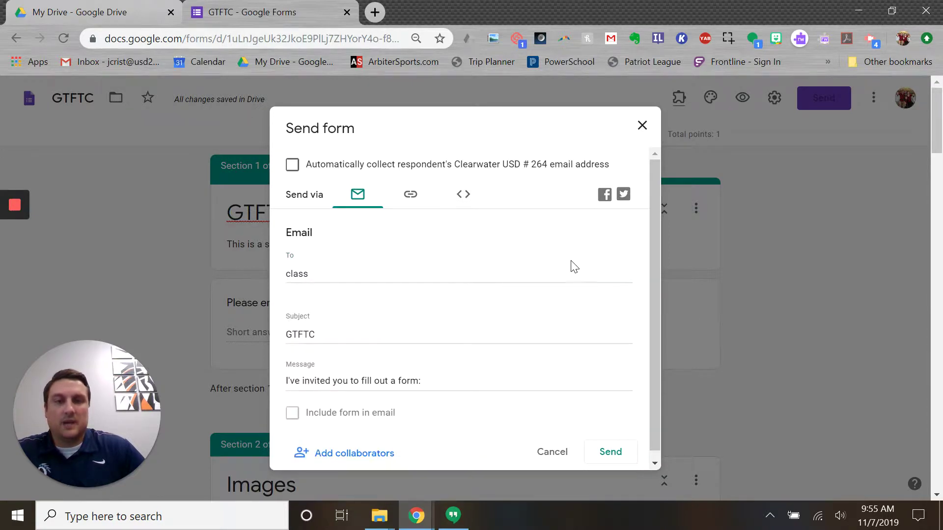
click(349, 278)
key(BackSpace)
key(BackSpace)
key(BackSpace)
key(BackSpace)
key(BackSpace)
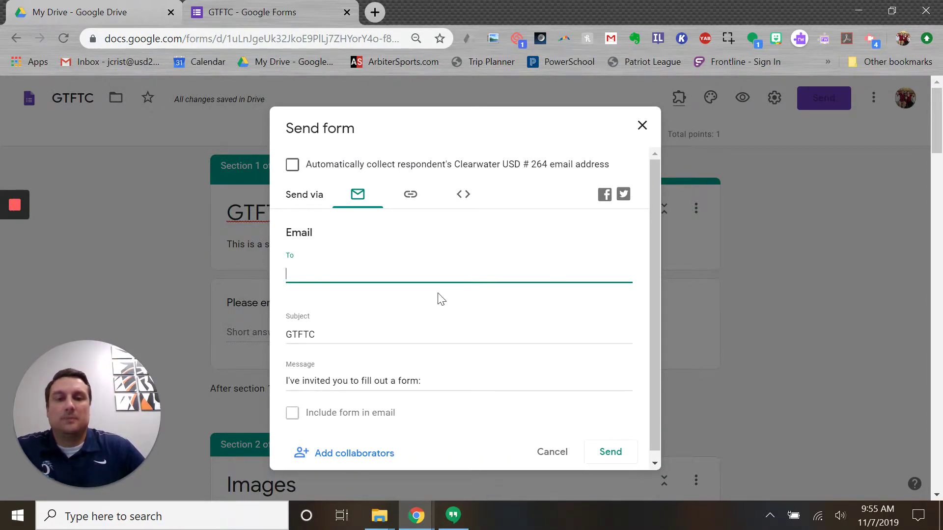
scroll(364, 364, down, 1)
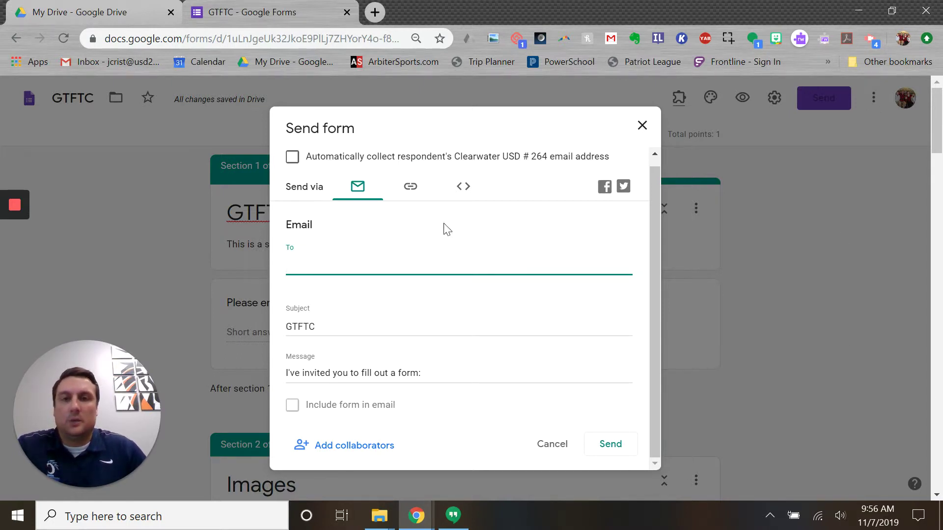
click(410, 188)
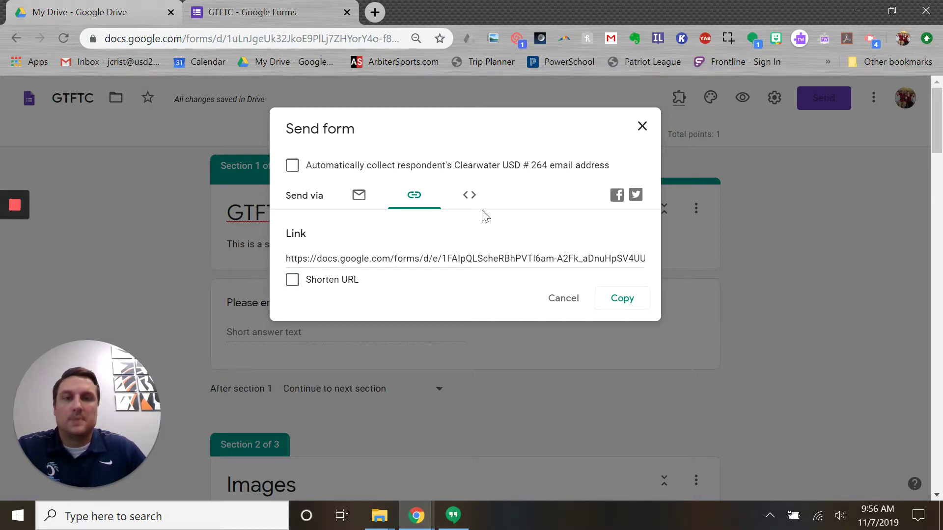
- Show the Embed HTML iframe code sized 640 by 1682 px in the Send form dialog
click(470, 199)
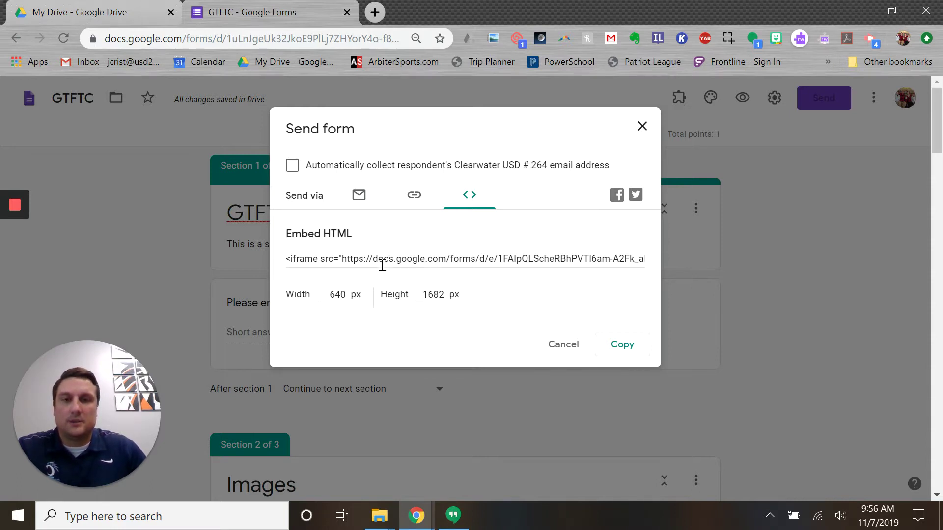
- Select the form's iframe embed code and start a new browser tab searching 'sites'
click(410, 259)
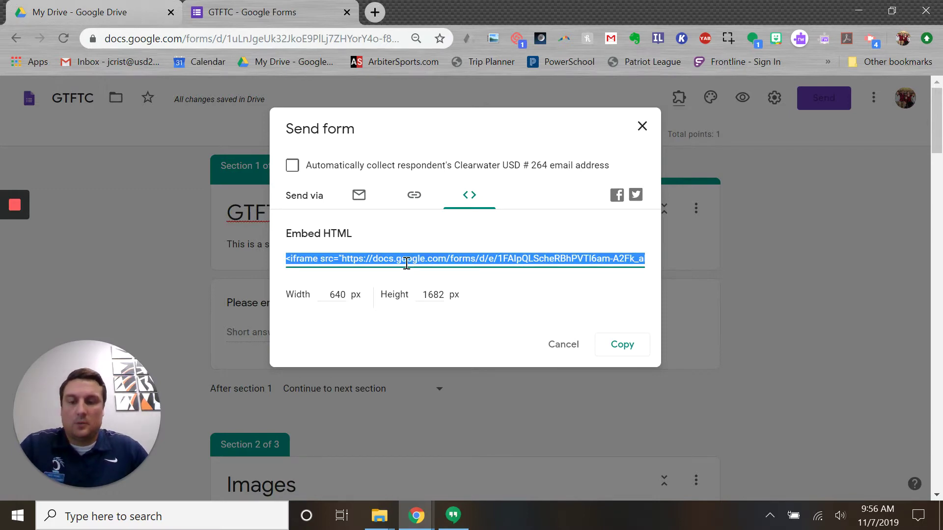
click(374, 13)
text(sites)
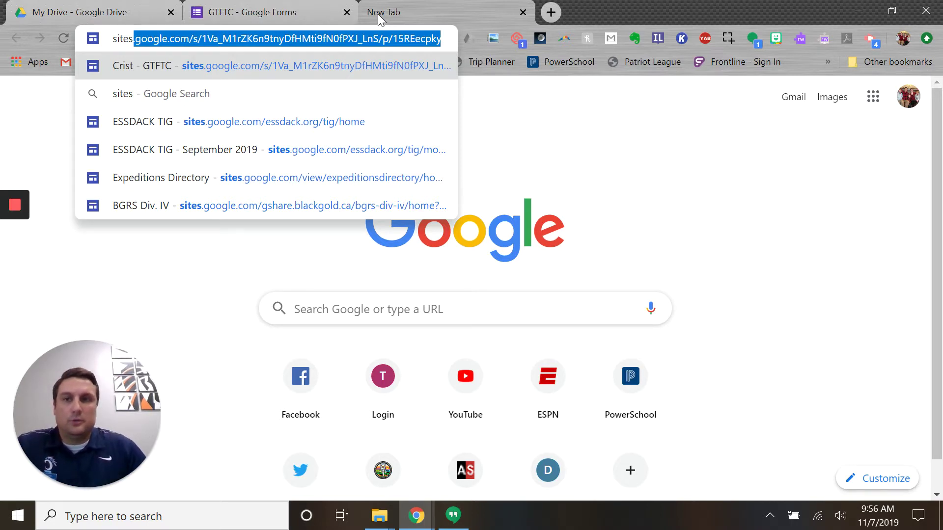
- Open the Crist - GTFTC Google Site from the sites.google.com suggestion
click(193, 72)
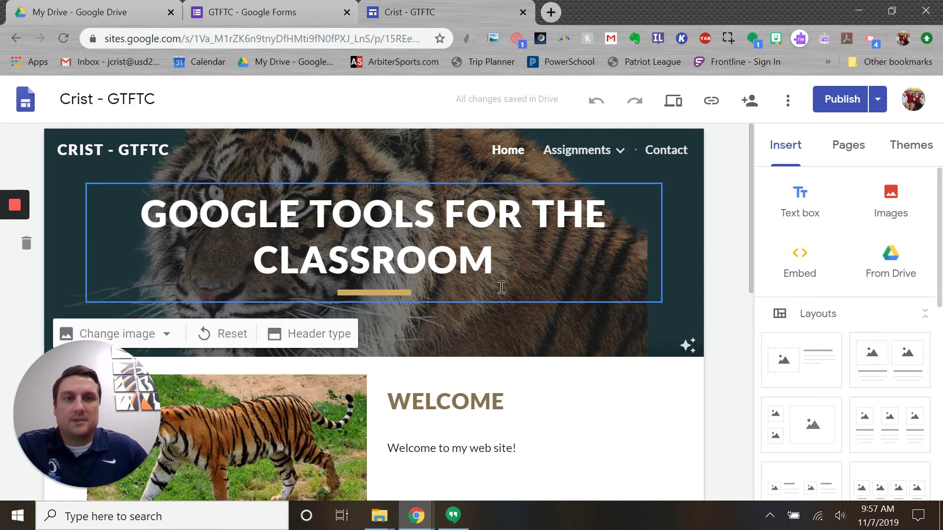
- Open Chrome's Extensions page via More tools and review the installed extensions
click(927, 41)
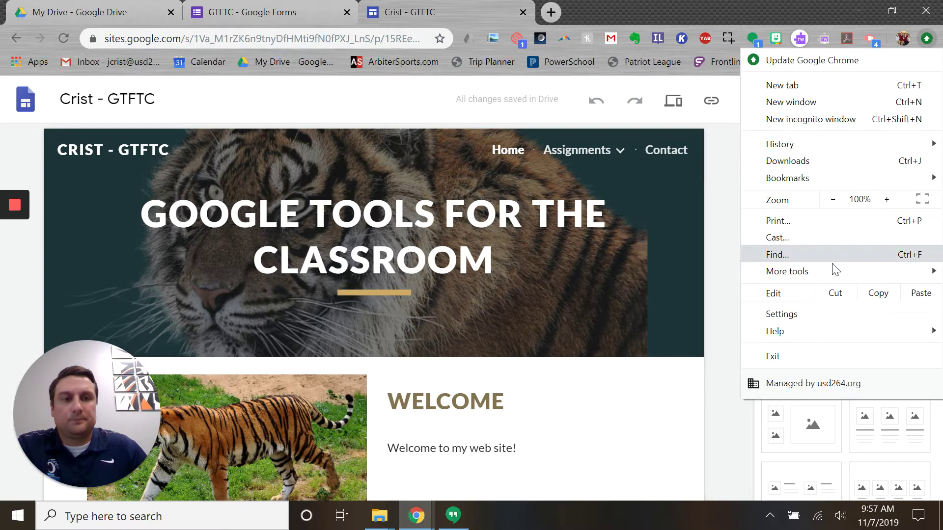
mouse_move(793, 273)
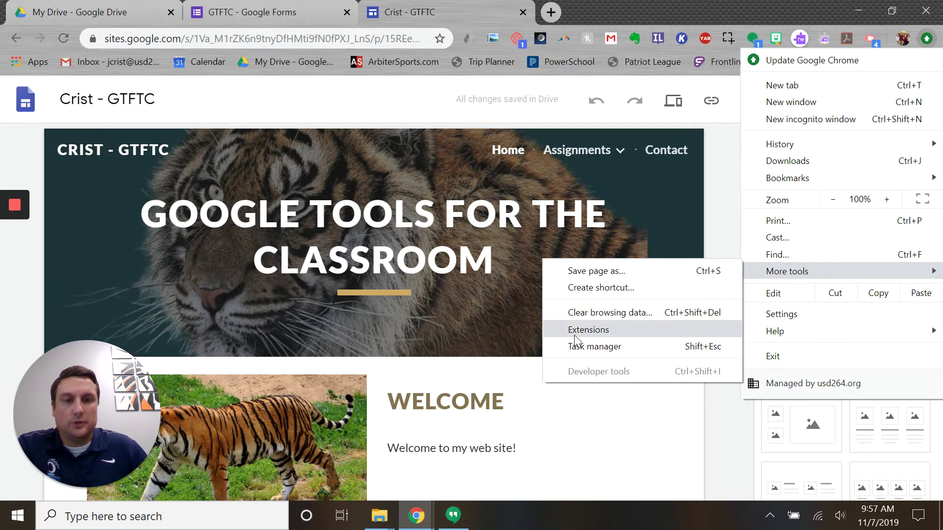
click(573, 331)
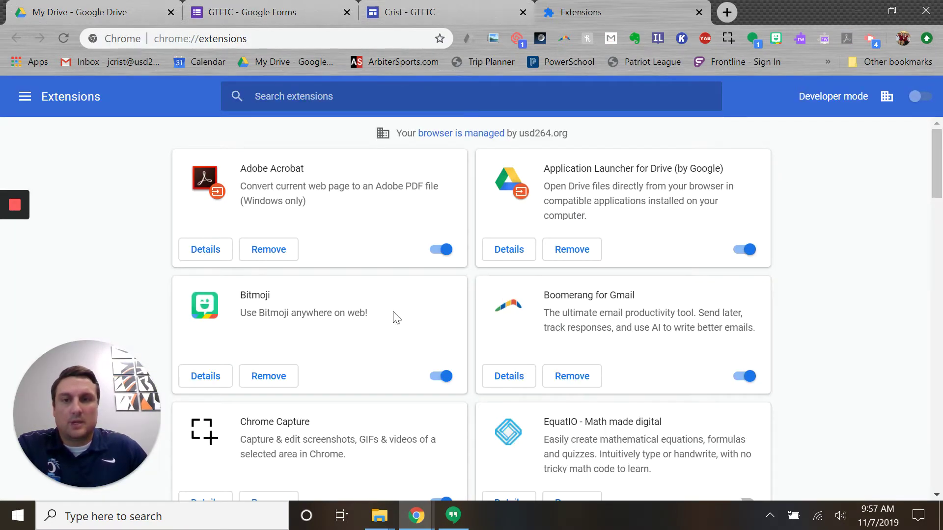
scroll(403, 318, down, 10)
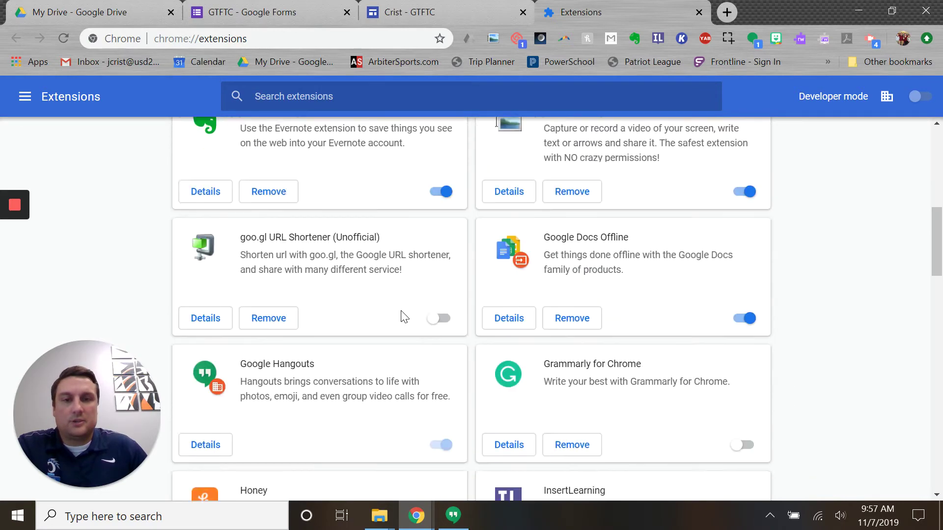
scroll(415, 307, down, 2)
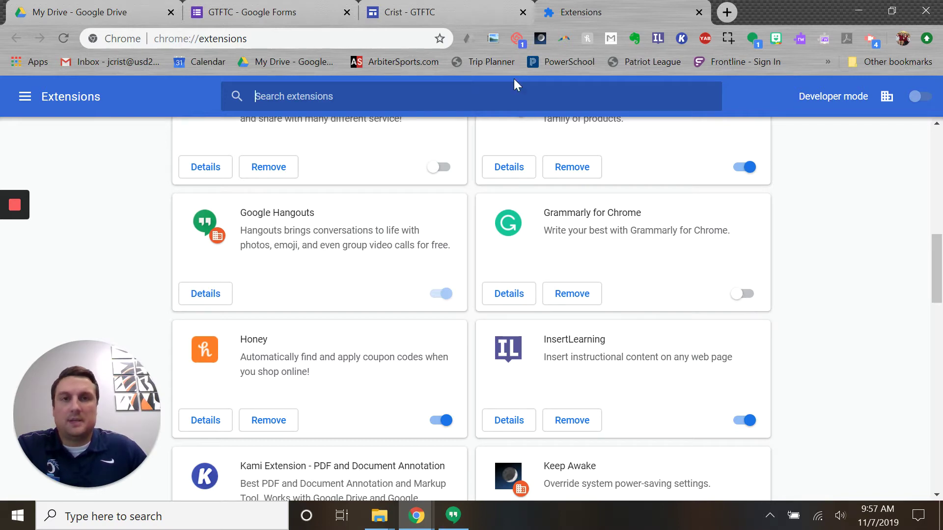
- Back in the site editor, go to Assignments > Week 4 and start an Insert > Embed
click(486, 12)
mouse_move(609, 162)
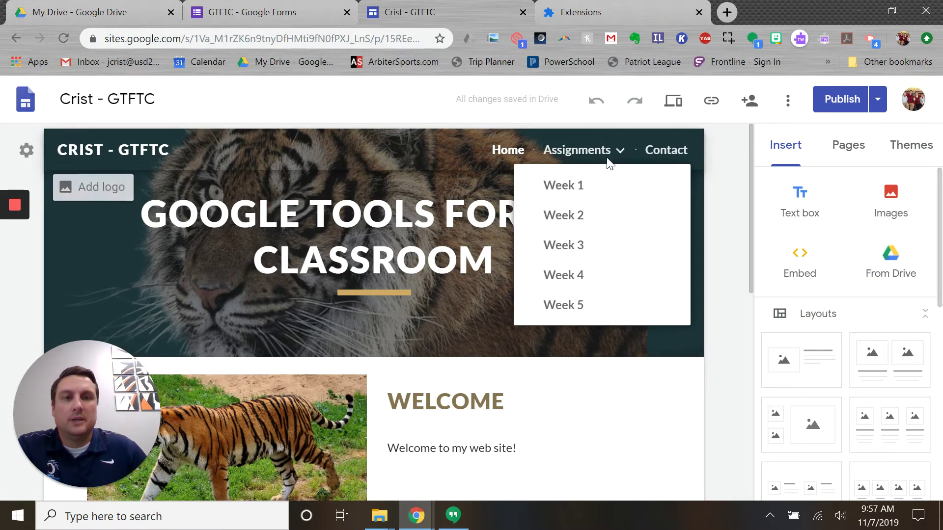
click(561, 277)
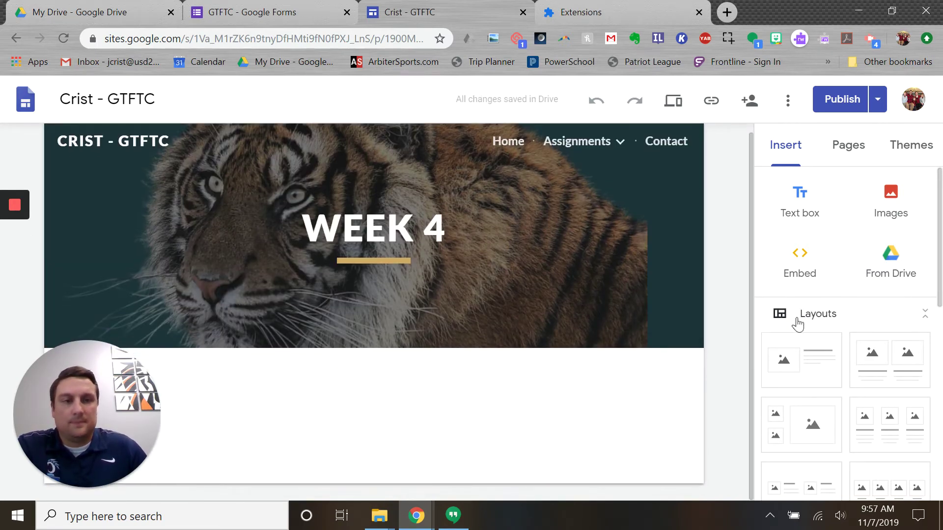
click(802, 265)
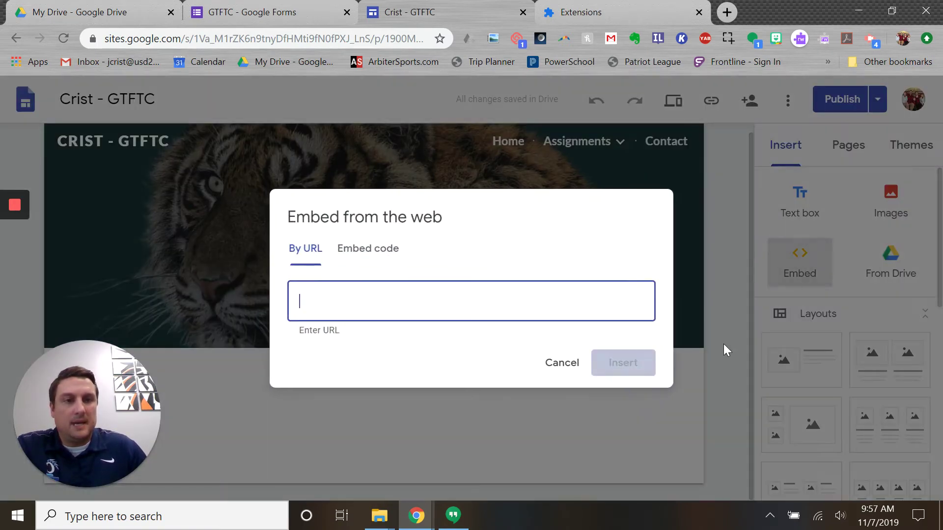
- Paste the form's iframe code under Embed code, preview it, and insert it onto Week 4
click(393, 251)
text(<iframe src="https://docs.google.com/forms/d/e/1FAIpQLScheRBhPVTl6am-A2Fk_aDnuHpSV4UUnWIHXkwyg_a5R2Wc3Q/viewform?embedded=true" width="640" height="1682" frameborder="0" marginheight="0" marginwidth="0">Loading…</iframe>)
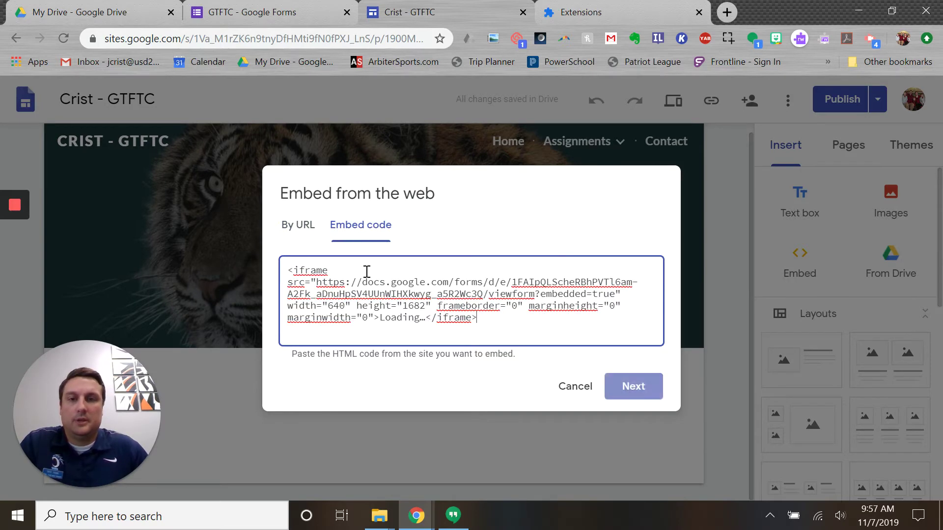
click(634, 388)
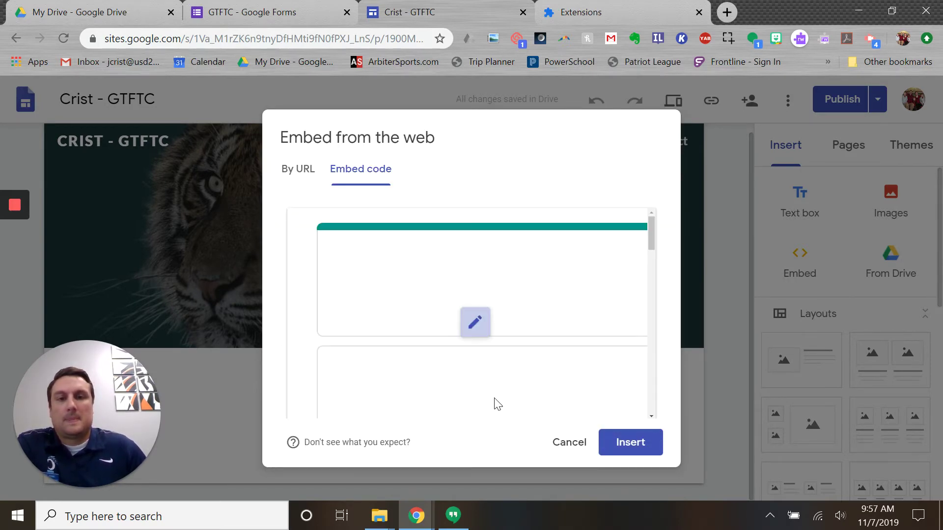
click(629, 445)
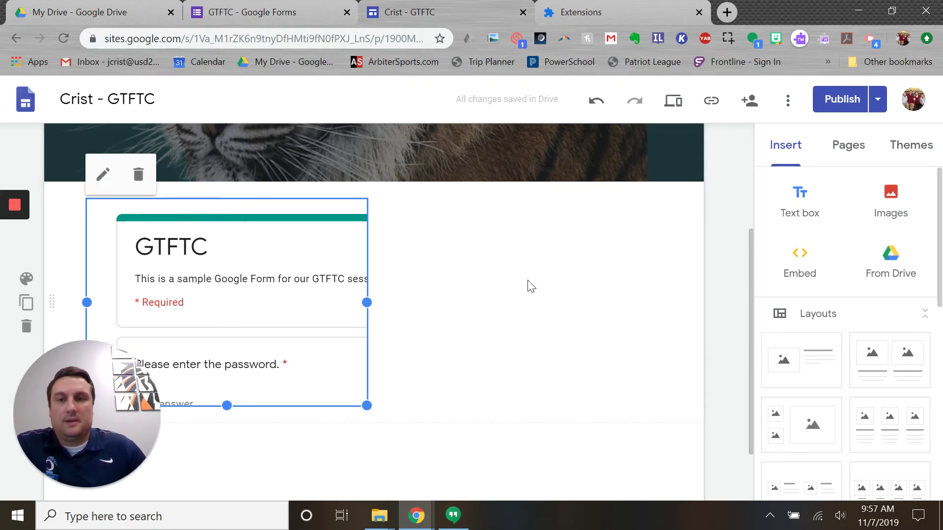
- Widen and heighten the embedded GTFTC form box on the Sites page, then return to Google Forms
scroll(432, 314, down, 2)
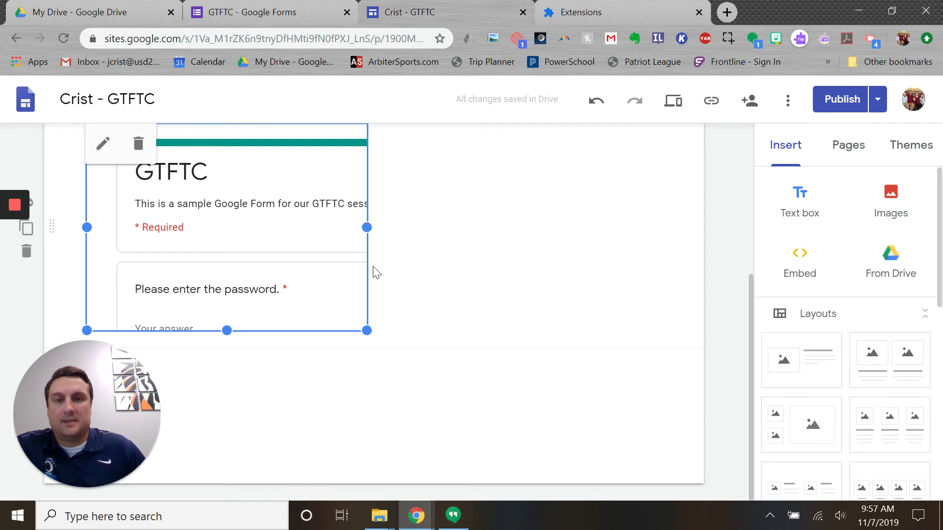
drag(367, 227, 662, 227)
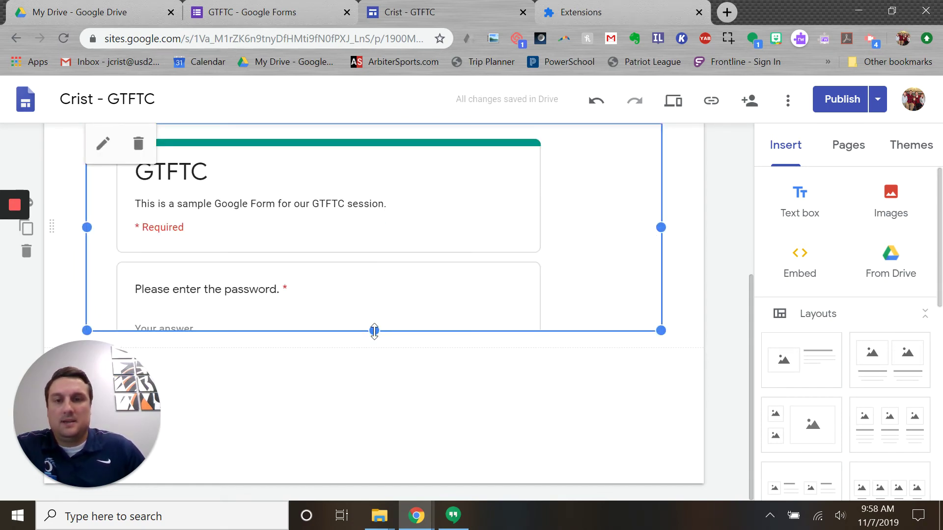
drag(374, 330, 372, 452)
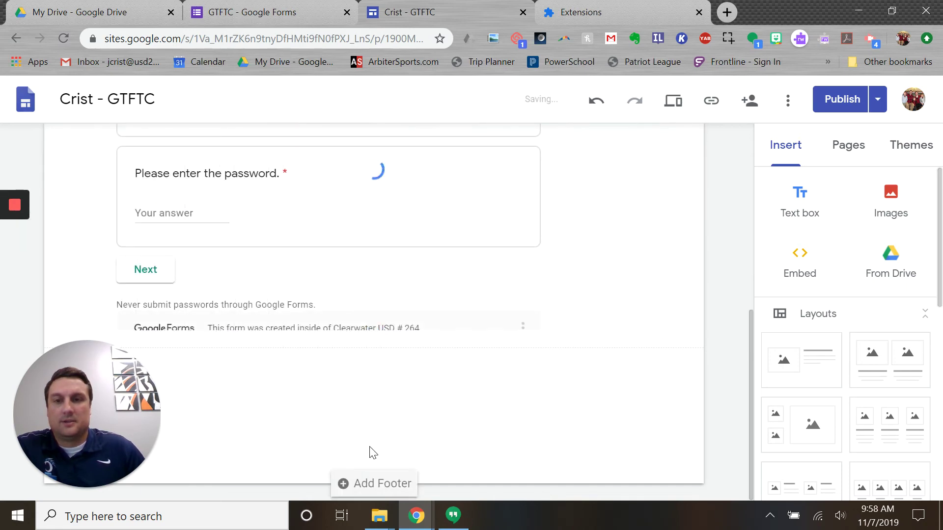
scroll(425, 389, up, 3)
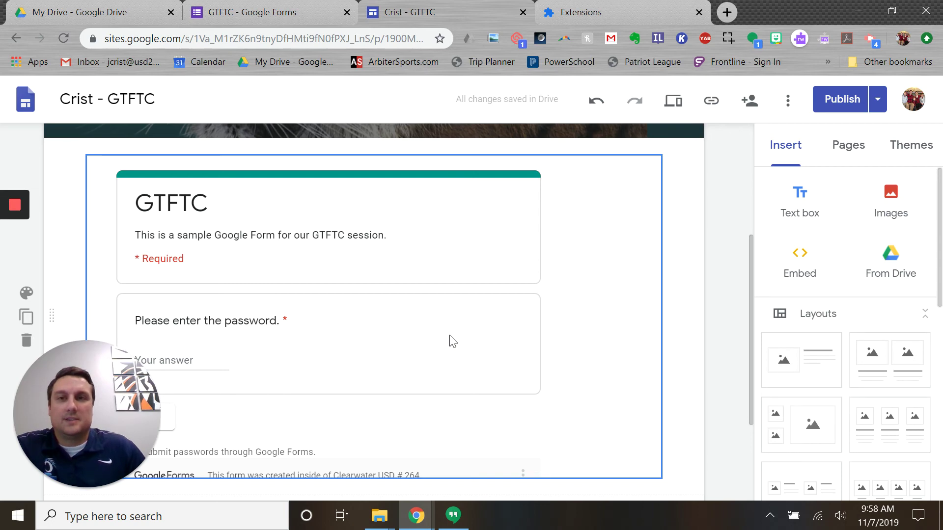
click(273, 13)
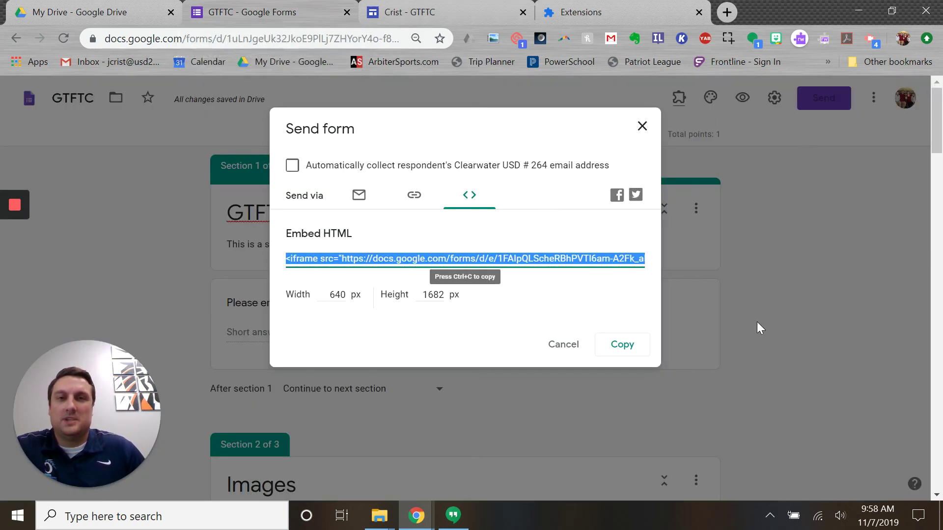